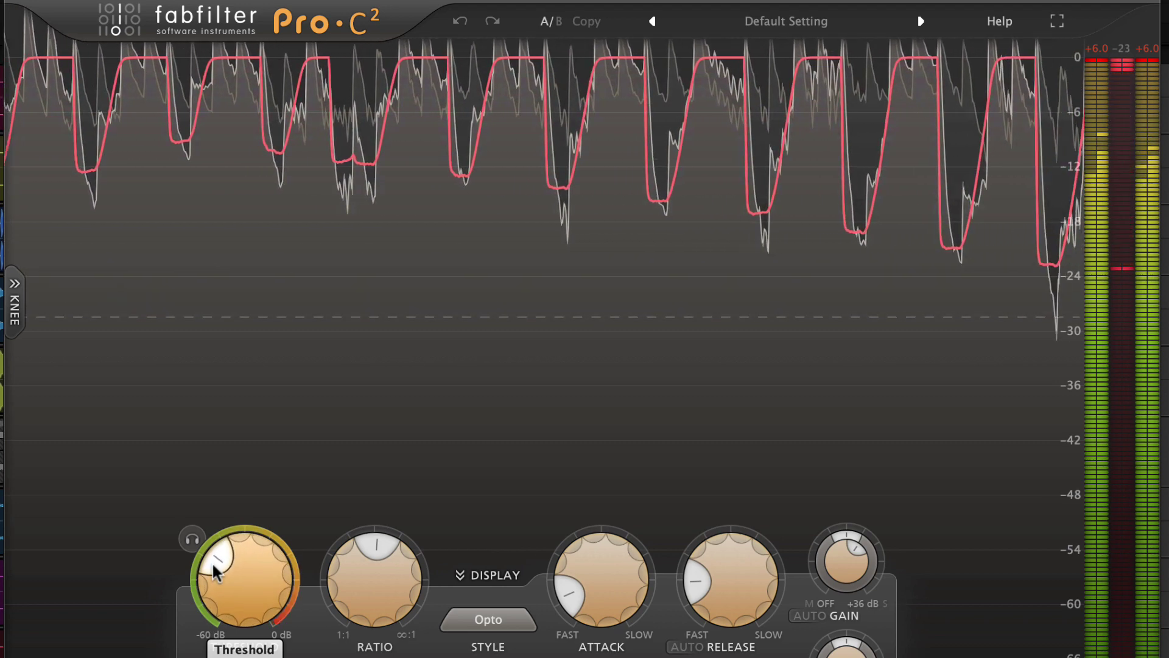
Drag the Pumper Pro-C 2 threshold from about -26 dB down to -34 dB.
{"action": "mouse_move", "coordinate": [214, 585]}
{"action": "left_mouse_down"}
{"action": "mouse_move", "coordinate": [215, 603]}
{"action": "mouse_move", "coordinate": [232, 563]}
{"action": "mouse_move", "coordinate": [504, 411]}
{"action": "mouse_move", "coordinate": [588, 414]}
{"action": "mouse_move", "coordinate": [692, 388]}
{"action": "left_mouse_up"}
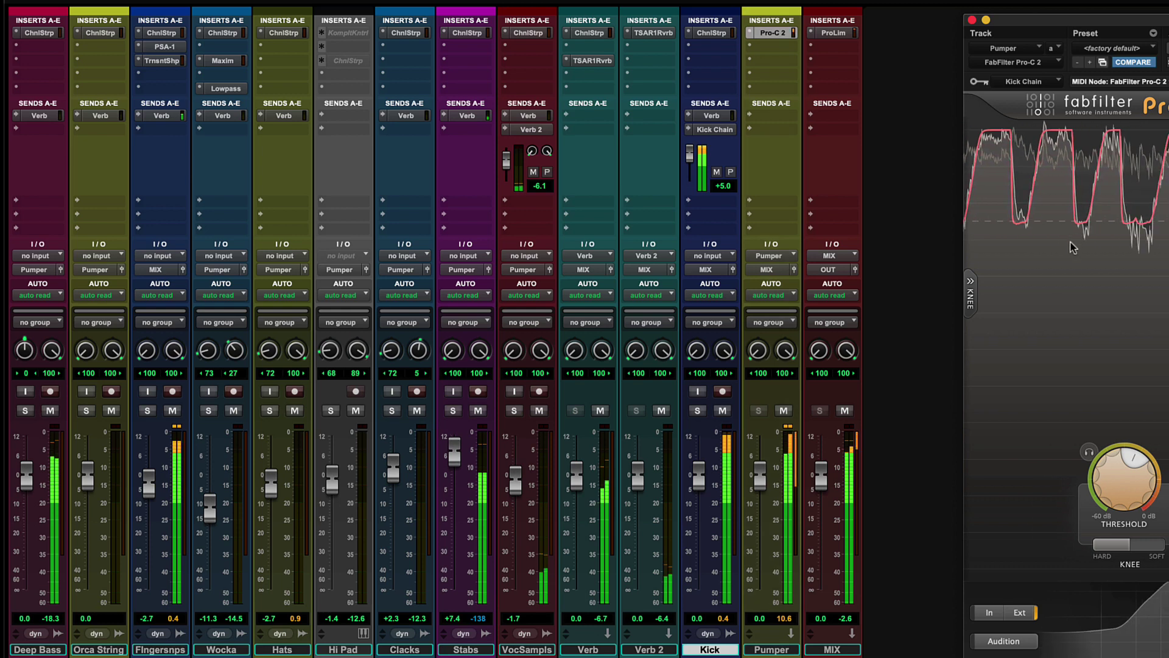
Select the Kick track and show the Pro-C 2 side-chain key input sources.
{"action": "left_click", "coordinate": [706, 649]}
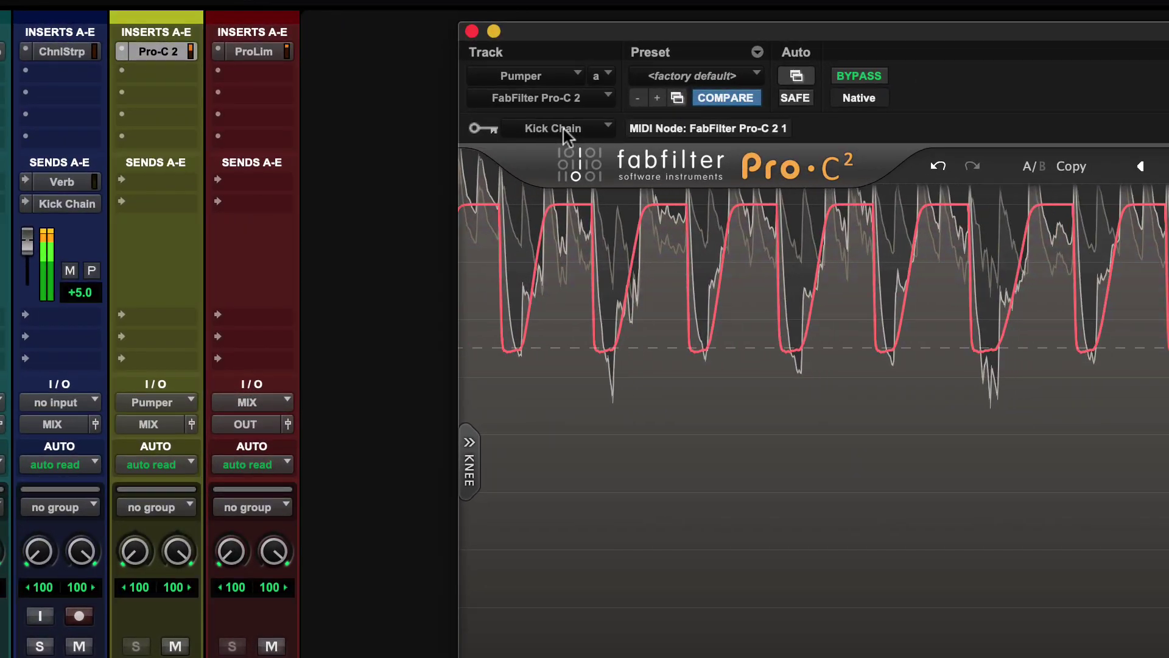
{"action": "left_click", "coordinate": [563, 129]}
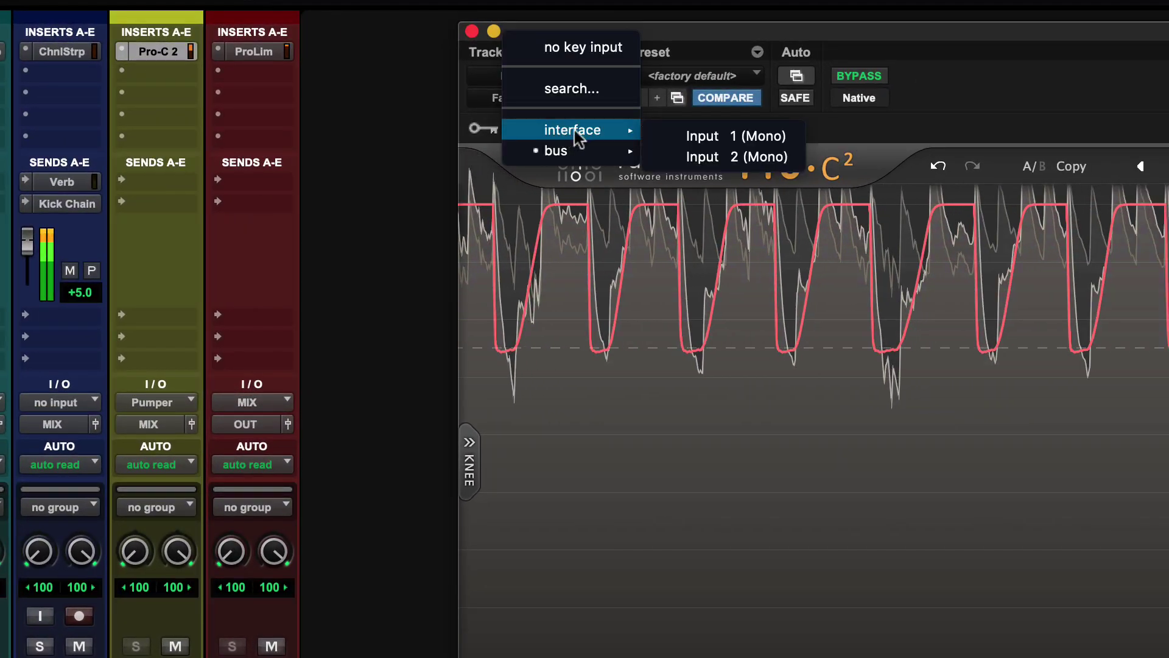
{"action": "mouse_move", "coordinate": [555, 151]}
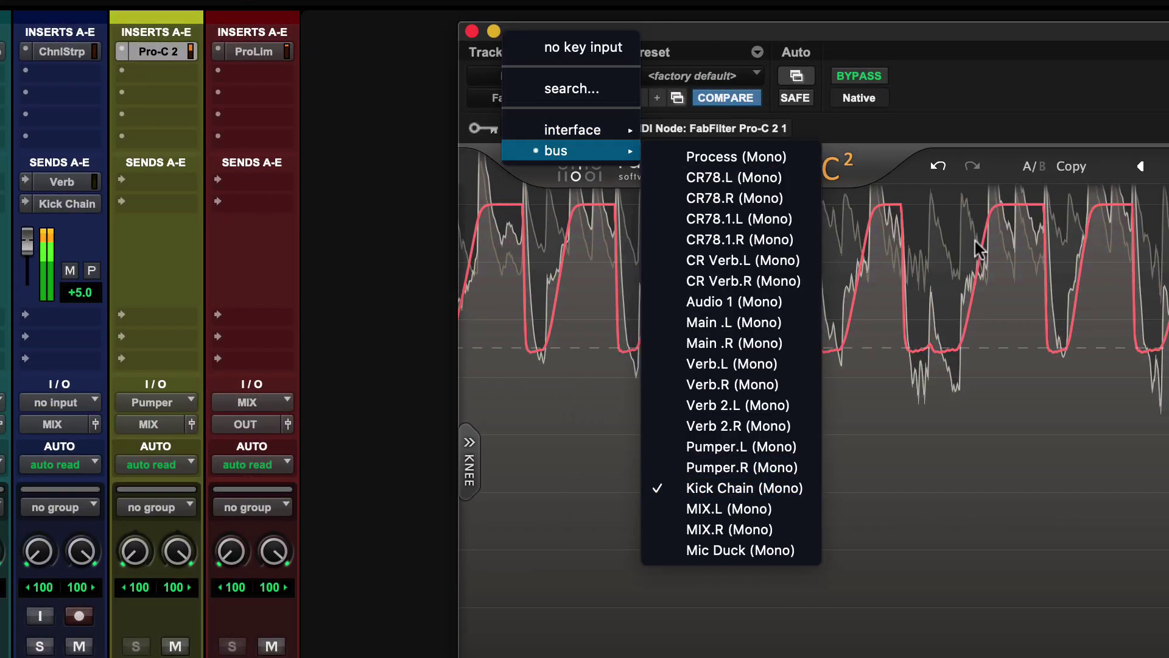
Leave Kick Chain (Mono) as the compressor's key input and dismiss the menu.
{"action": "left_click", "coordinate": [1102, 78]}
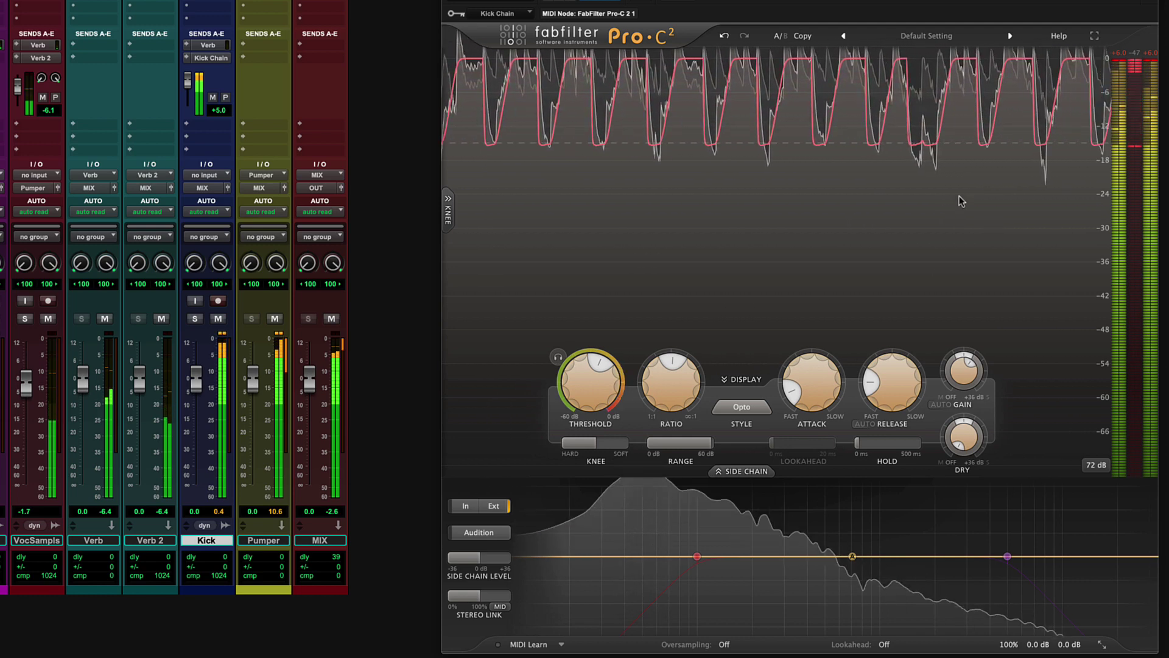
{"action": "mouse_move", "coordinate": [592, 382]}
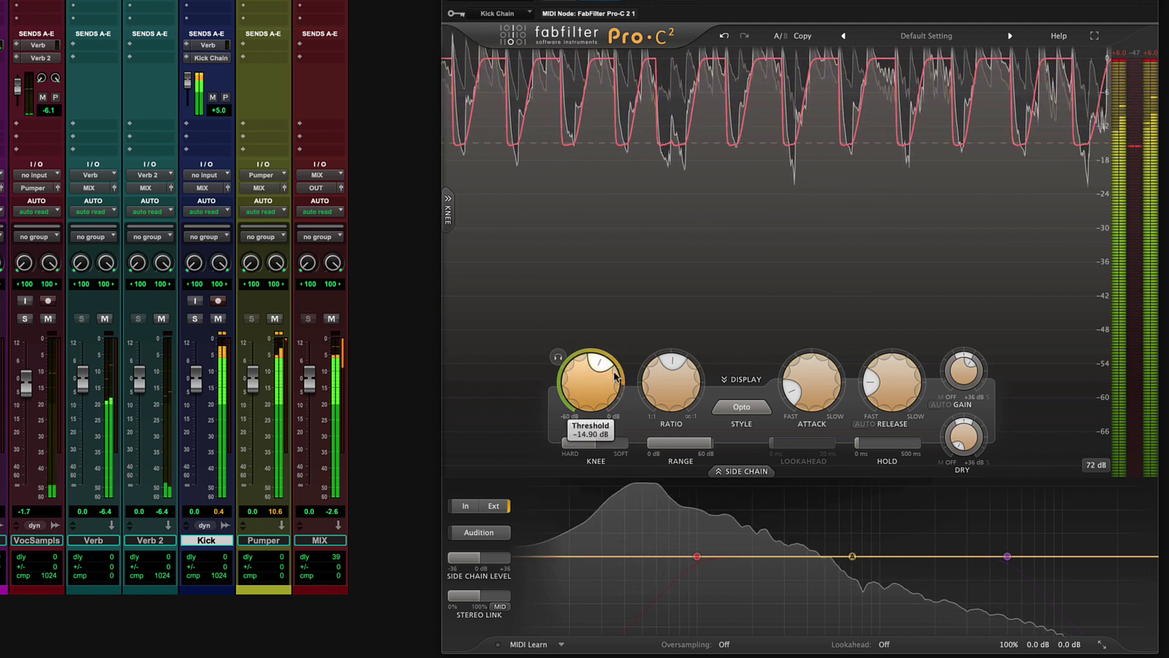
Sweep the Pro-C 2 threshold up to 0 dB, then down to about -55 dB.
{"action": "scroll", "coordinate": [614, 376], "scroll_direction": "up", "scroll_amount": 3}
{"action": "scroll", "coordinate": [612, 376], "scroll_direction": "up", "scroll_amount": 3}
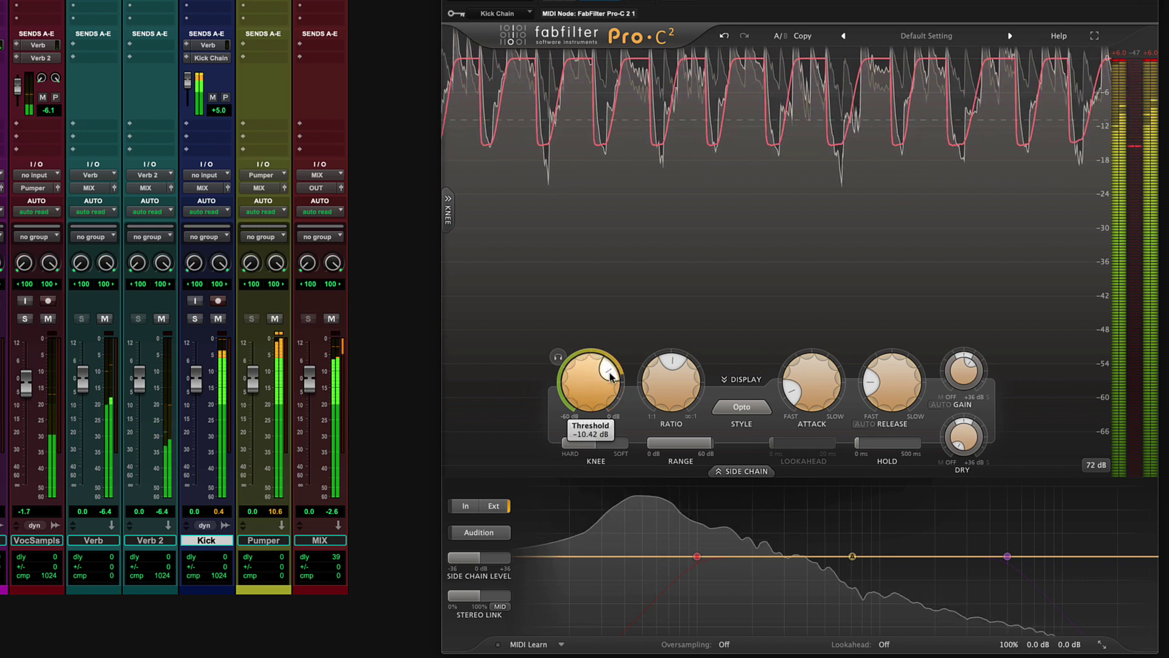
{"action": "left_click_drag", "start_coordinate": [610, 376], "coordinate": [608, 410]}
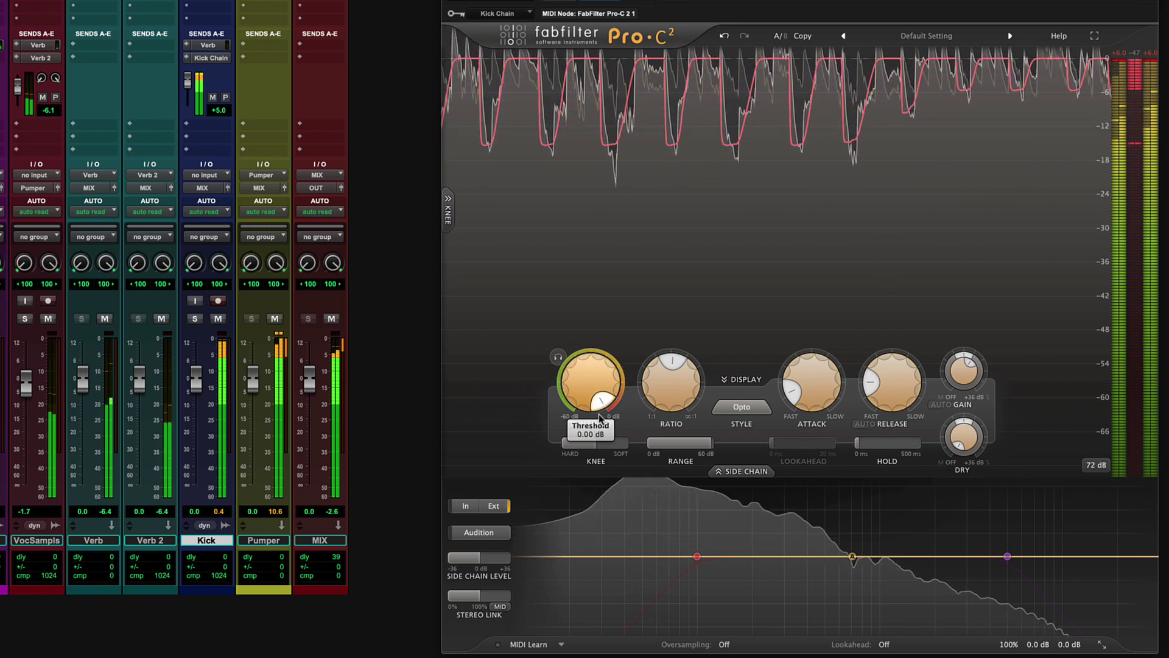
{"action": "left_click_drag", "start_coordinate": [578, 366], "coordinate": [575, 407]}
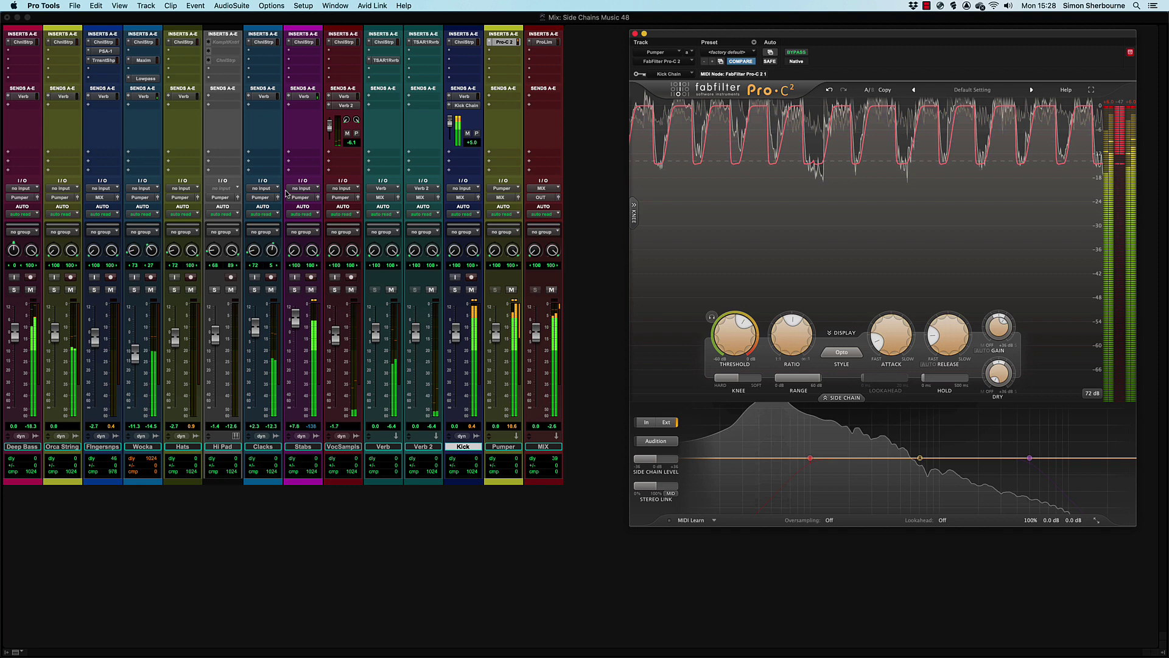
Switch to the Edit window, find the playhead, and list Hi Pad's output destinations.
{"action": "key", "text": "super+equal"}
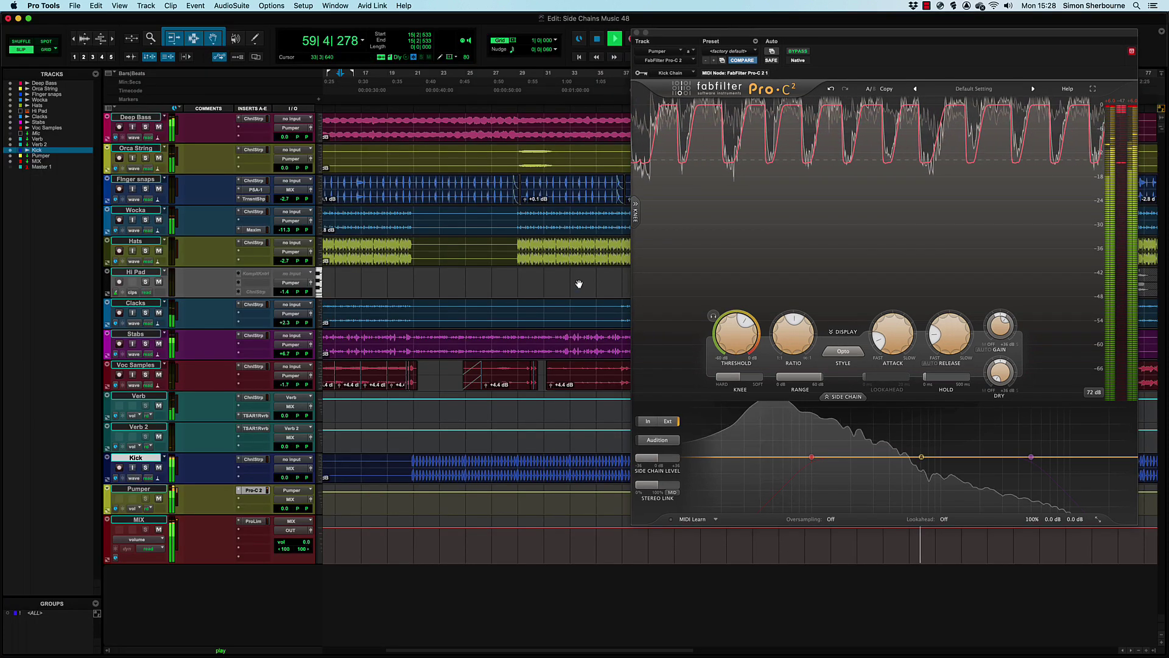
{"action": "scroll", "coordinate": [579, 283], "scroll_direction": "right", "scroll_amount": 5}
{"action": "scroll", "coordinate": [577, 289], "scroll_direction": "right", "scroll_amount": 5}
{"action": "scroll", "coordinate": [559, 296], "scroll_direction": "right", "scroll_amount": 5}
{"action": "scroll", "coordinate": [548, 300], "scroll_direction": "right", "scroll_amount": 5}
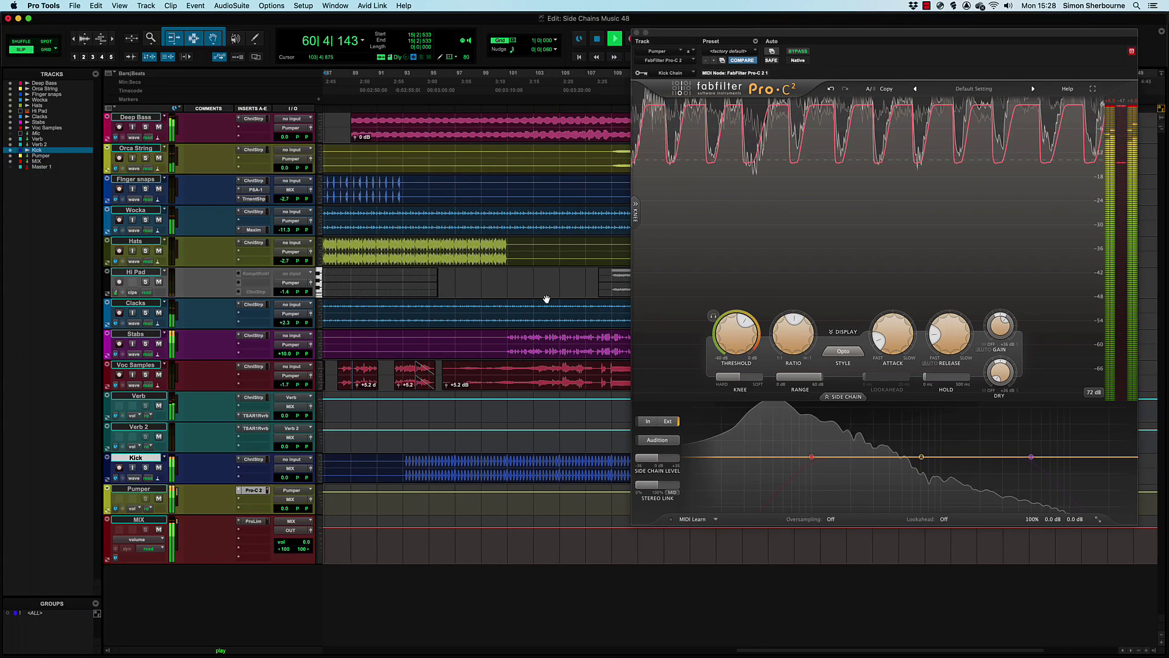
{"action": "scroll", "coordinate": [539, 298], "scroll_direction": "left", "scroll_amount": 8}
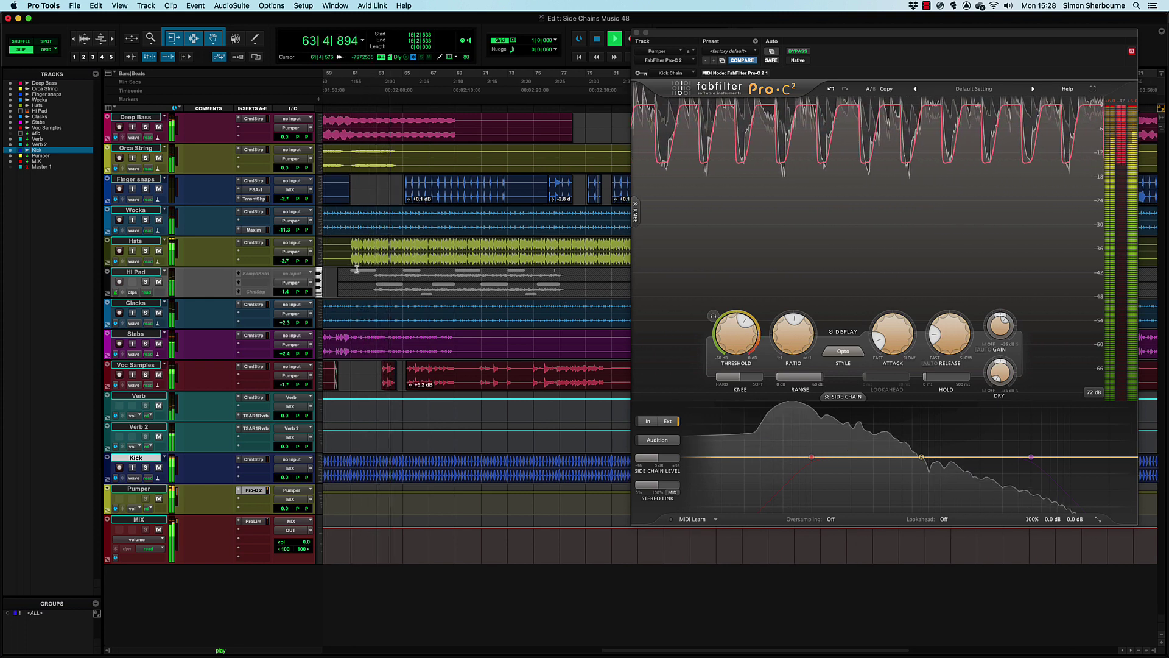
{"action": "left_click", "coordinate": [288, 284]}
{"action": "left_click", "coordinate": [359, 284]}
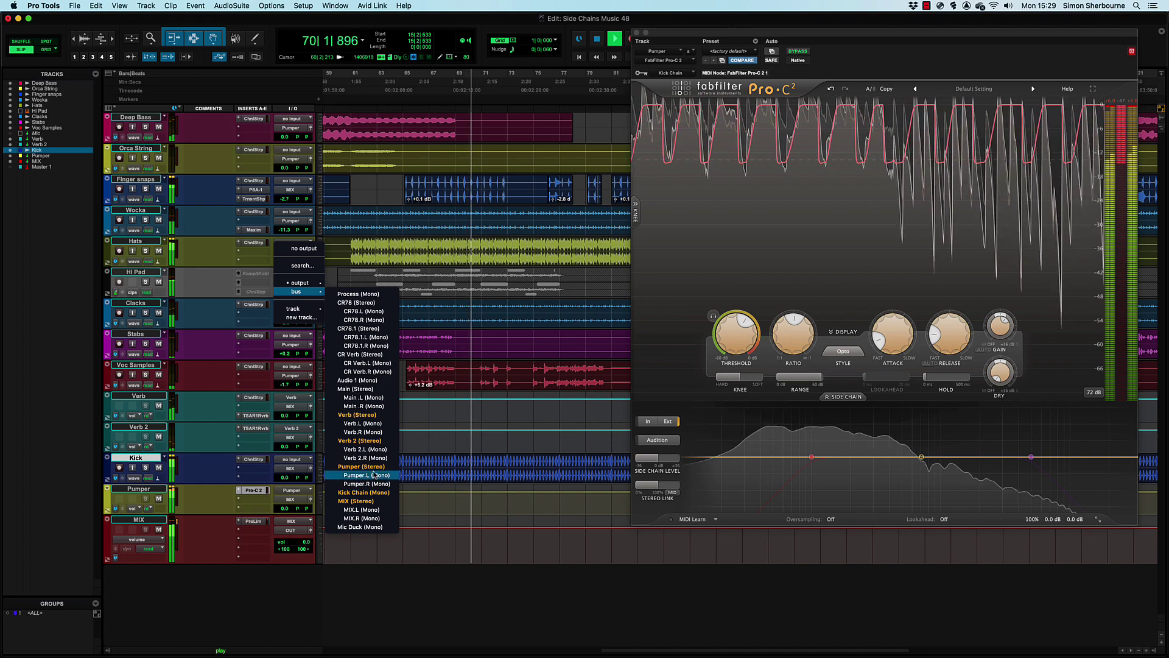
Route Hi Pad to the main OUT, then undo back to the Pumper bus.
{"action": "left_click", "coordinate": [354, 294]}
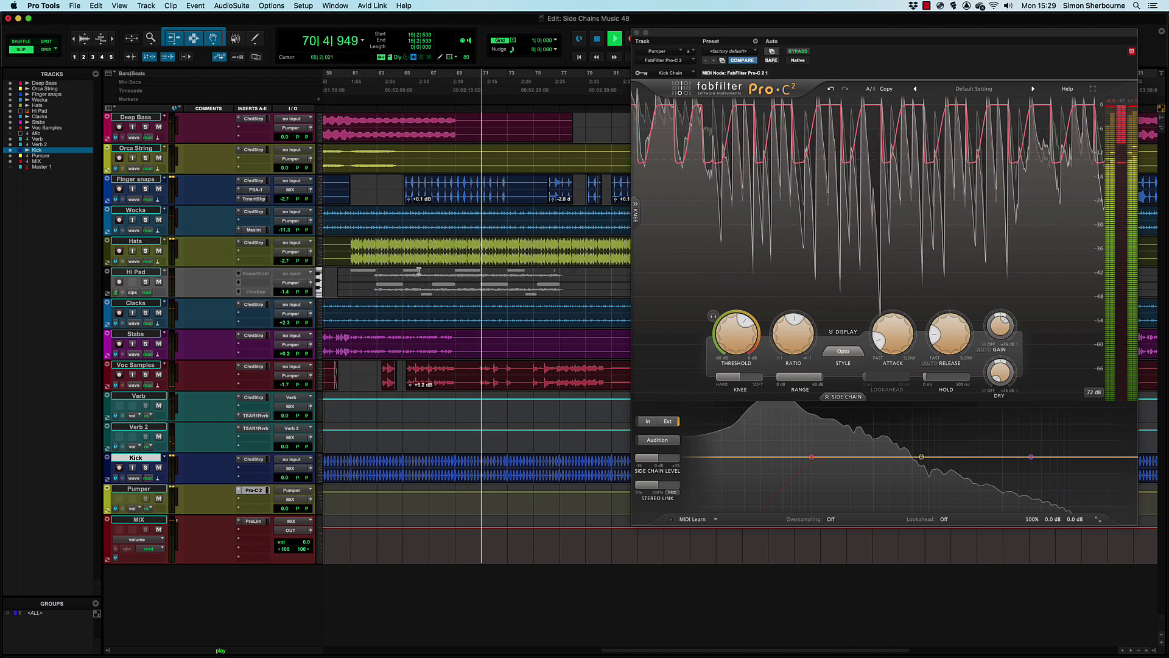
{"action": "key", "text": "super+z"}
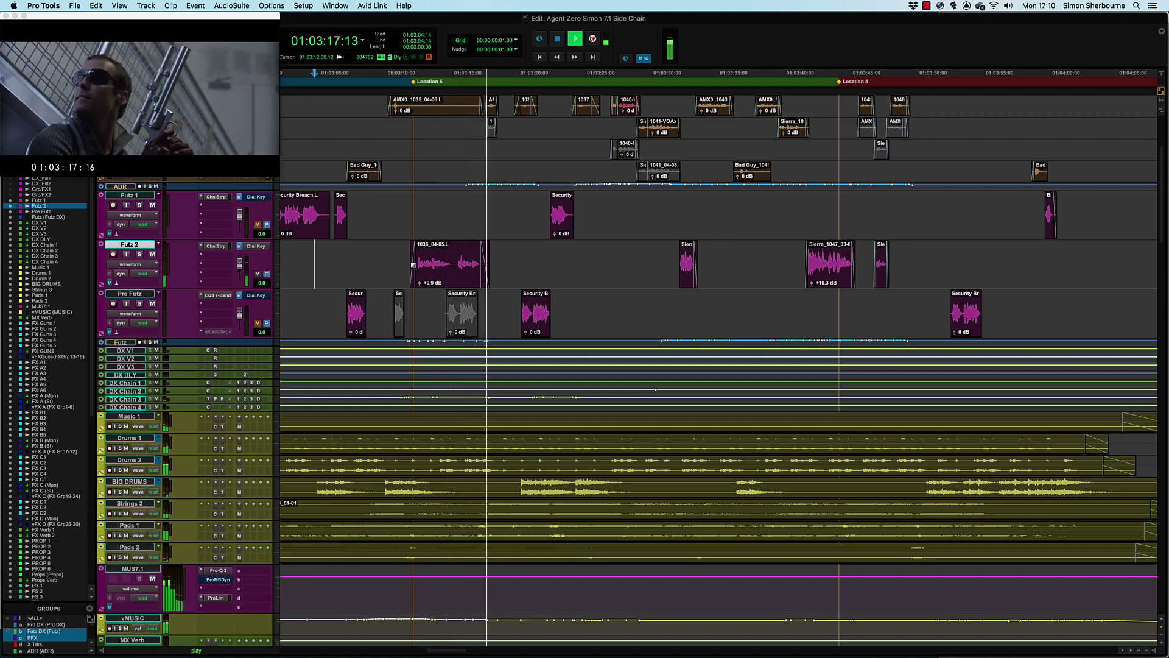
Stop playback and bring up the Pro-Q 3 window on the MUS7.1 track.
{"action": "key", "text": "space"}
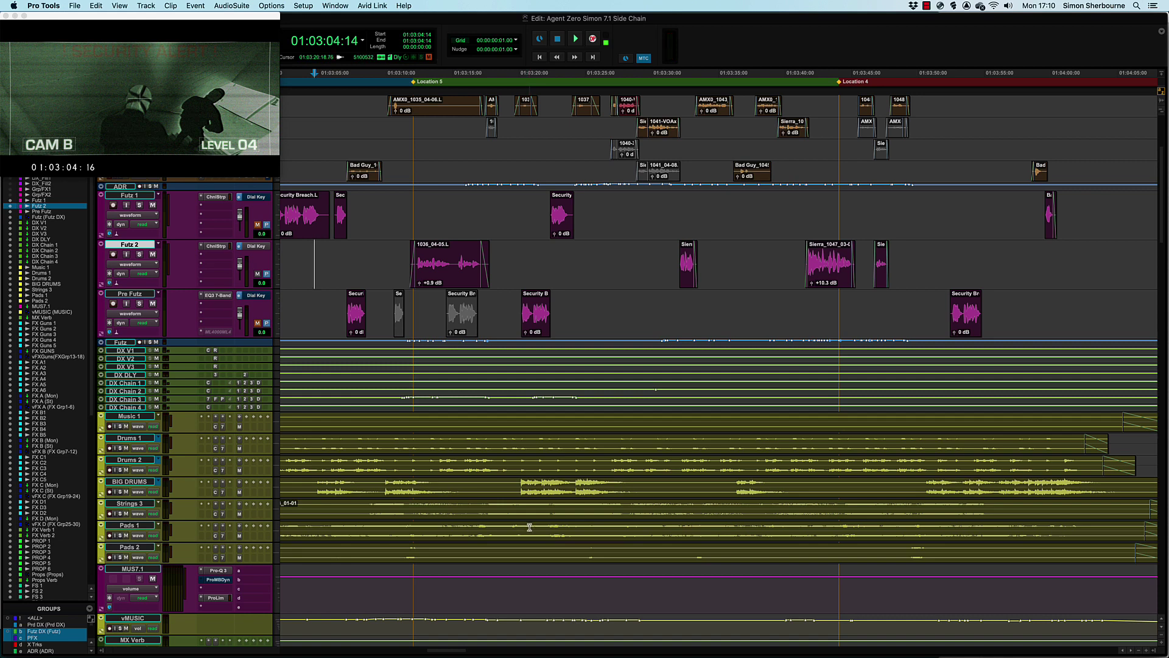
{"action": "left_click", "coordinate": [214, 572]}
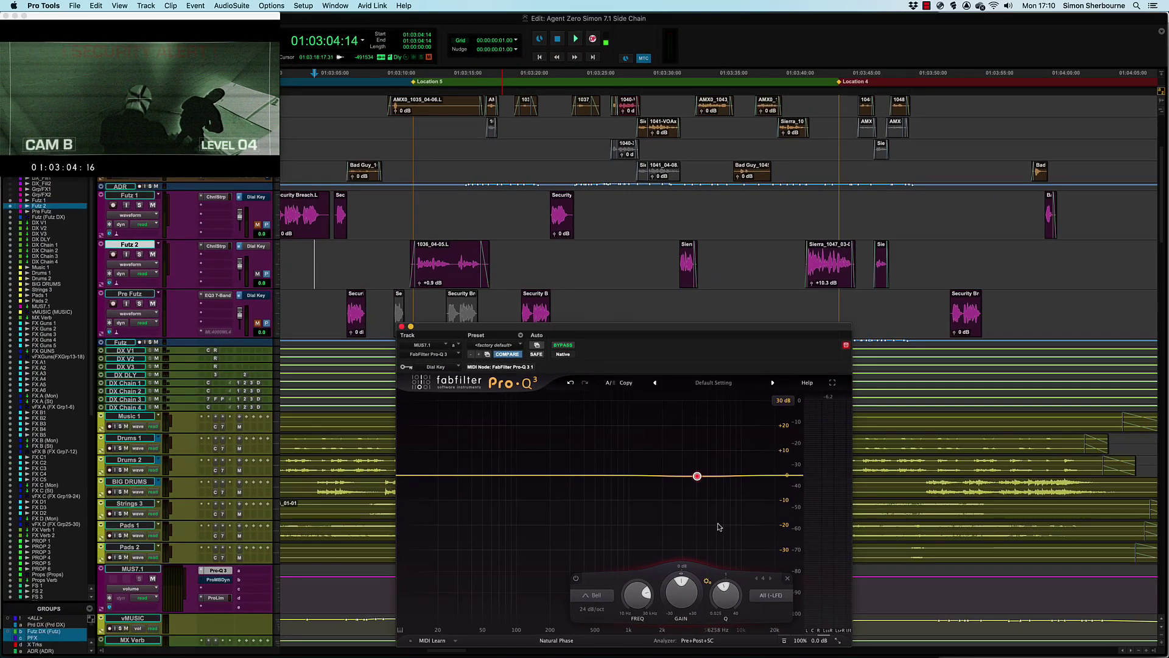
From 01:03:10:05, sweep a Pro-Q 3 bell during playback and set a -8.9 dB cut near 5.2 kHz.
{"action": "left_click", "coordinate": [389, 250]}
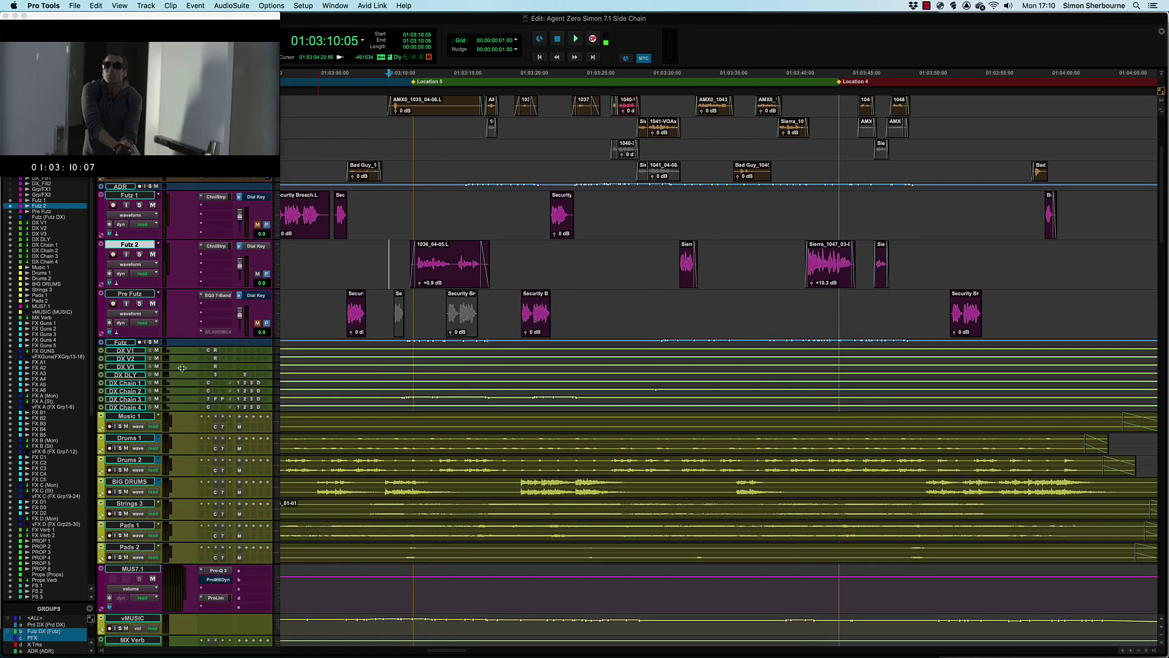
{"action": "left_click", "coordinate": [218, 570]}
{"action": "key", "text": "space"}
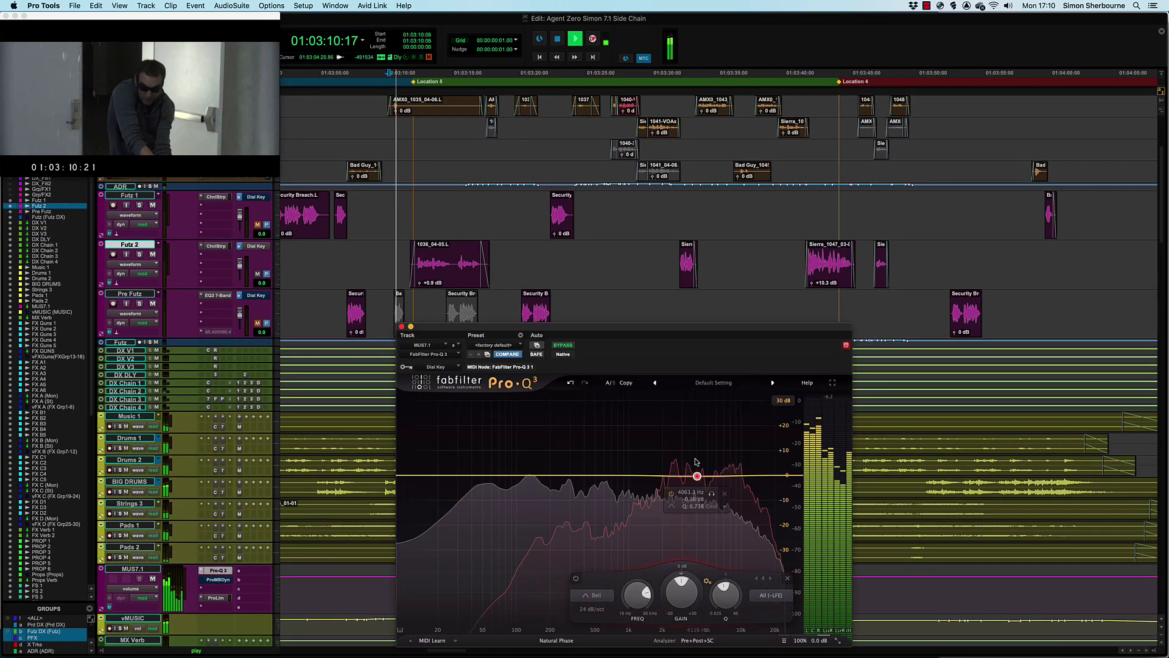
{"action": "mouse_move", "coordinate": [690, 475]}
{"action": "left_mouse_down"}
{"action": "mouse_move", "coordinate": [700, 424]}
{"action": "mouse_move", "coordinate": [710, 496]}
{"action": "left_mouse_up"}
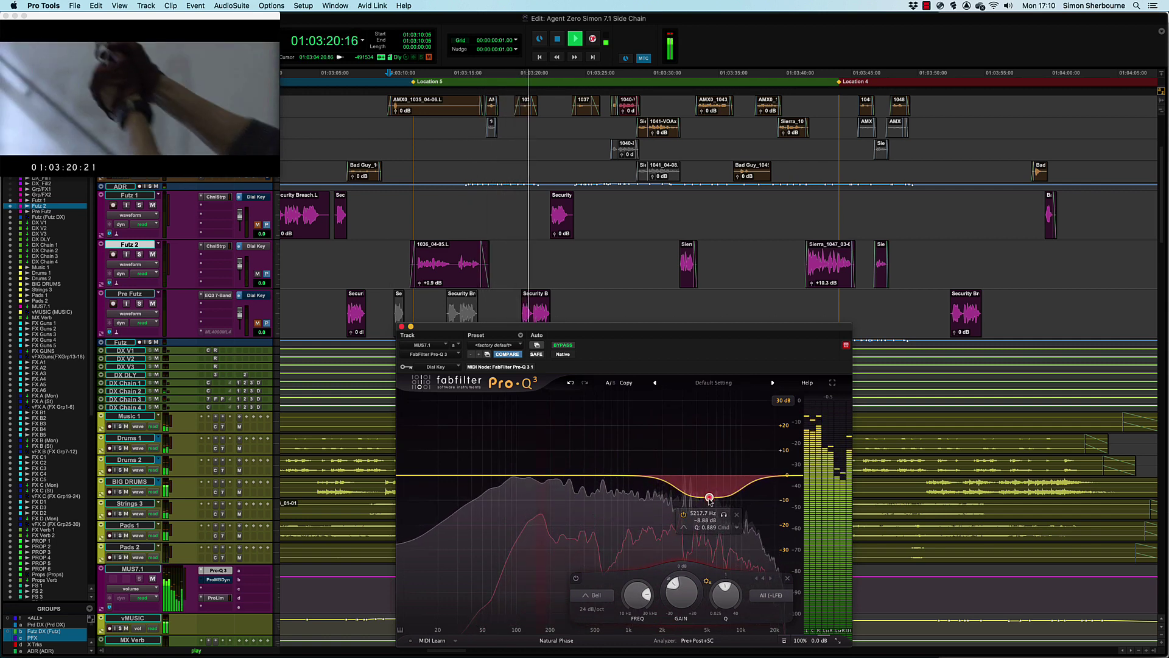
{"action": "key", "text": "space"}
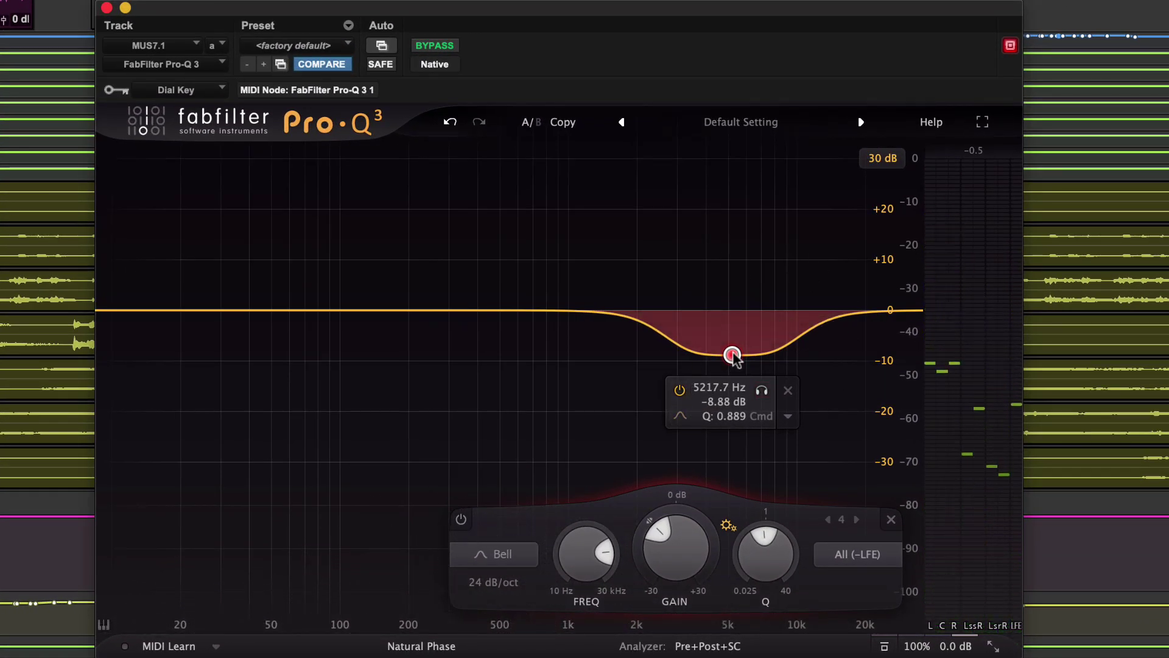
Return band 4's static gain to 0 dB and give it a negative dynamic range of about 4 dB.
{"action": "left_click_drag", "start_coordinate": [733, 355], "coordinate": [728, 326]}
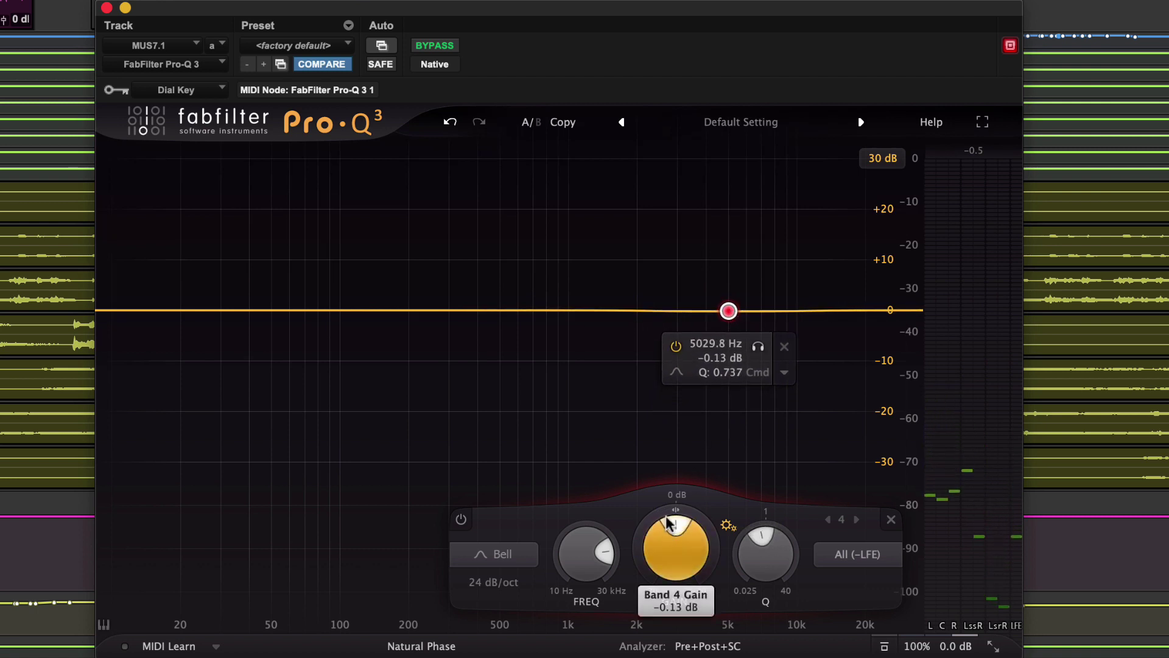
{"action": "left_click_drag", "start_coordinate": [671, 515], "coordinate": [668, 538]}
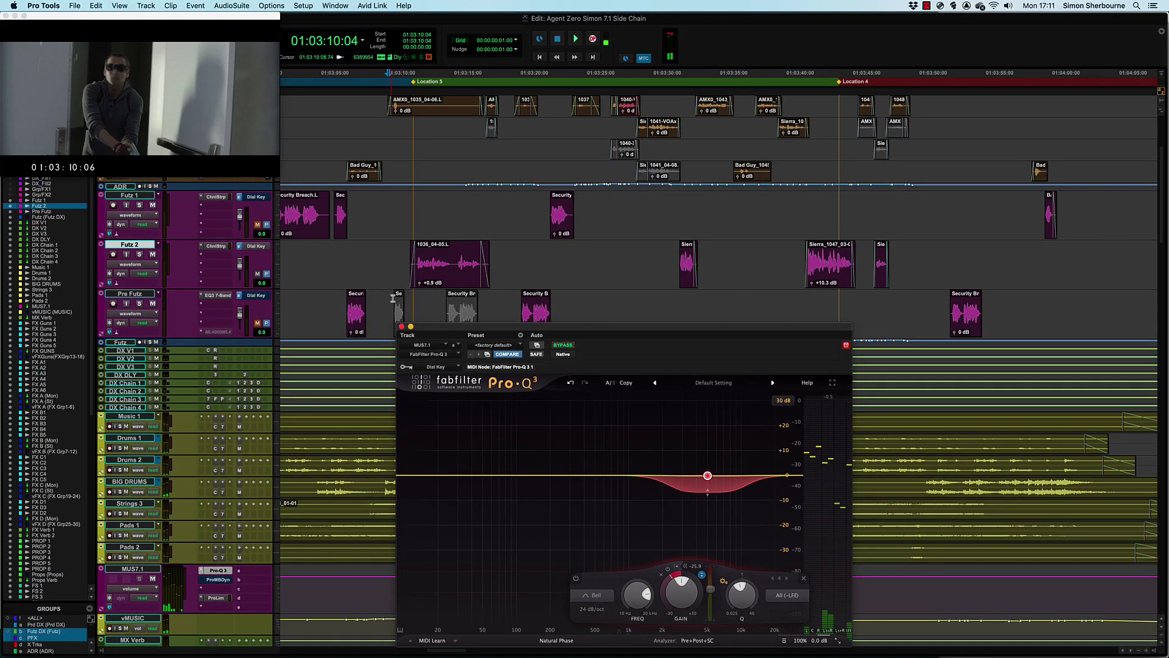
{"action": "key", "text": "space"}
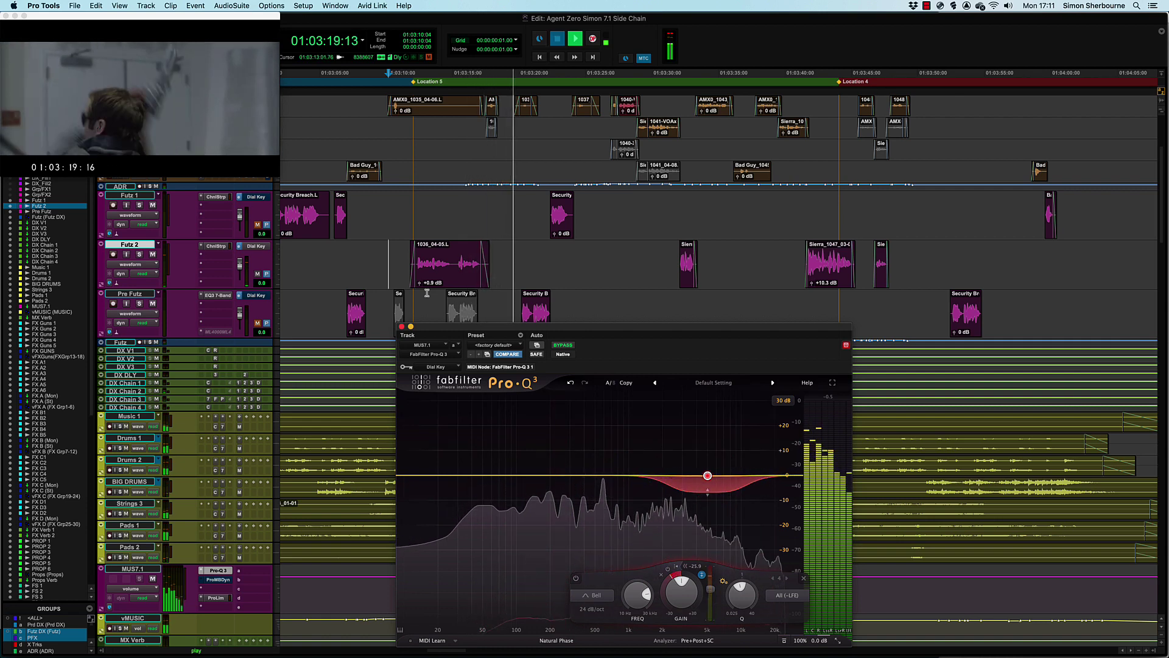
{"action": "key", "text": "space"}
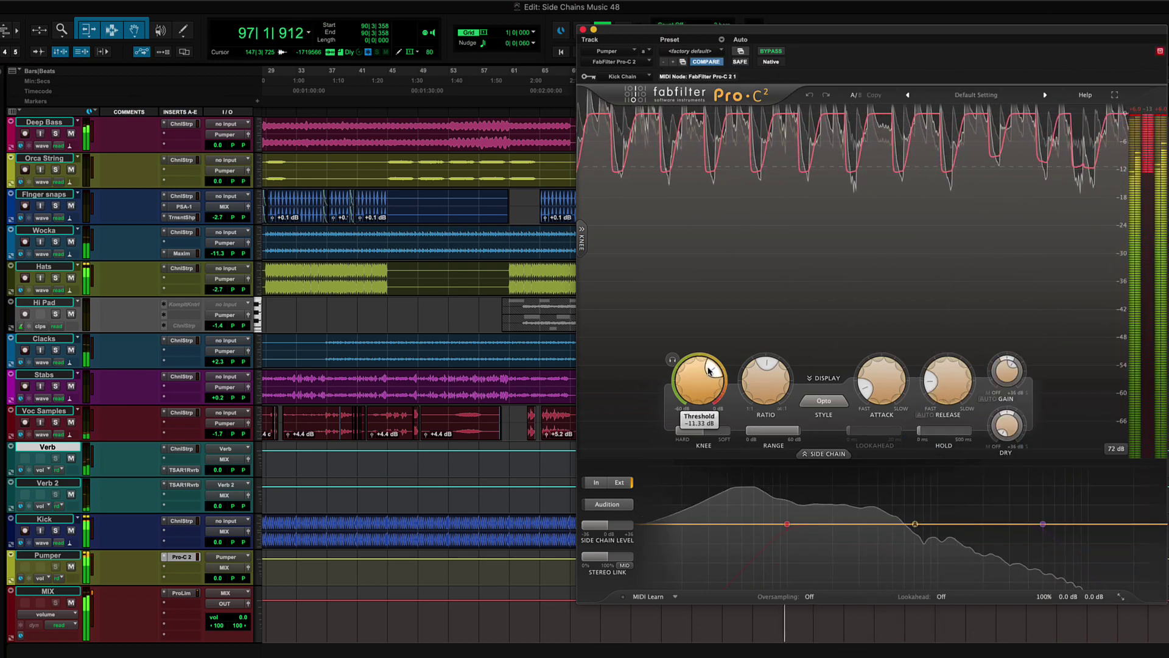
Drop the Pumper Pro-C 2 threshold to about -32.2 dB during playback.
{"action": "mouse_move", "coordinate": [707, 366]}
{"action": "left_mouse_down"}
{"action": "mouse_move", "coordinate": [686, 369]}
{"action": "mouse_move", "coordinate": [682, 385]}
{"action": "left_mouse_up"}
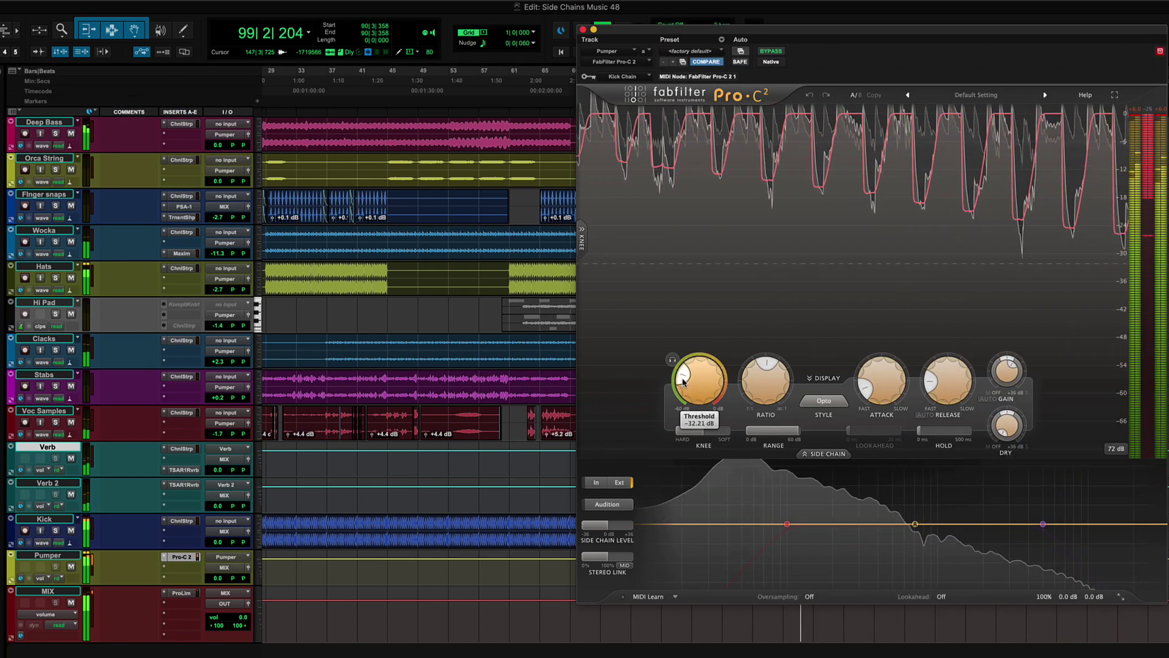